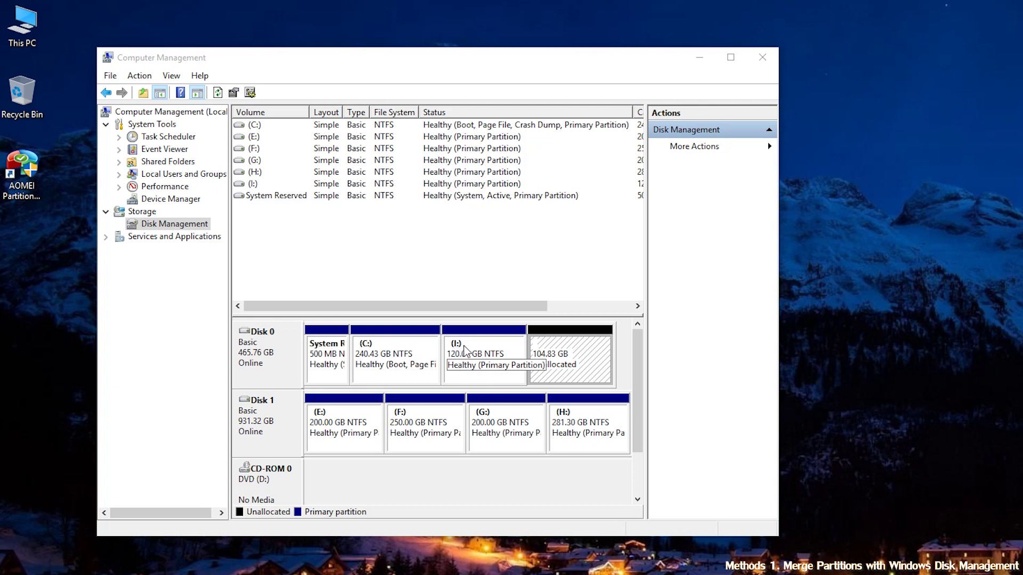
Step: Inspect the I: partition's context menu without changing the layout
right_click(481, 347)
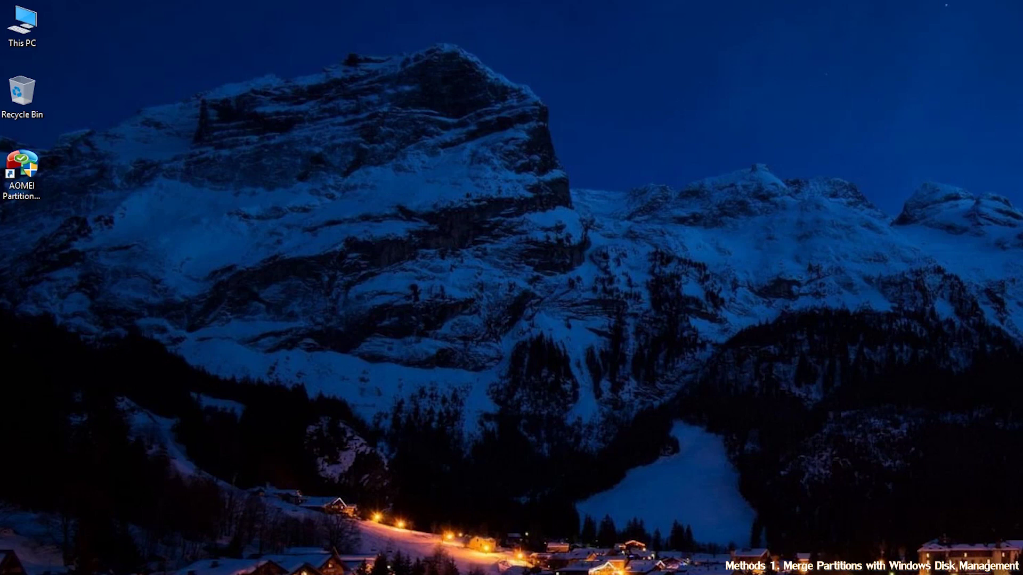
Step: Open Computer Management from This PC and show Disk Management for both disks
right_click(24, 21)
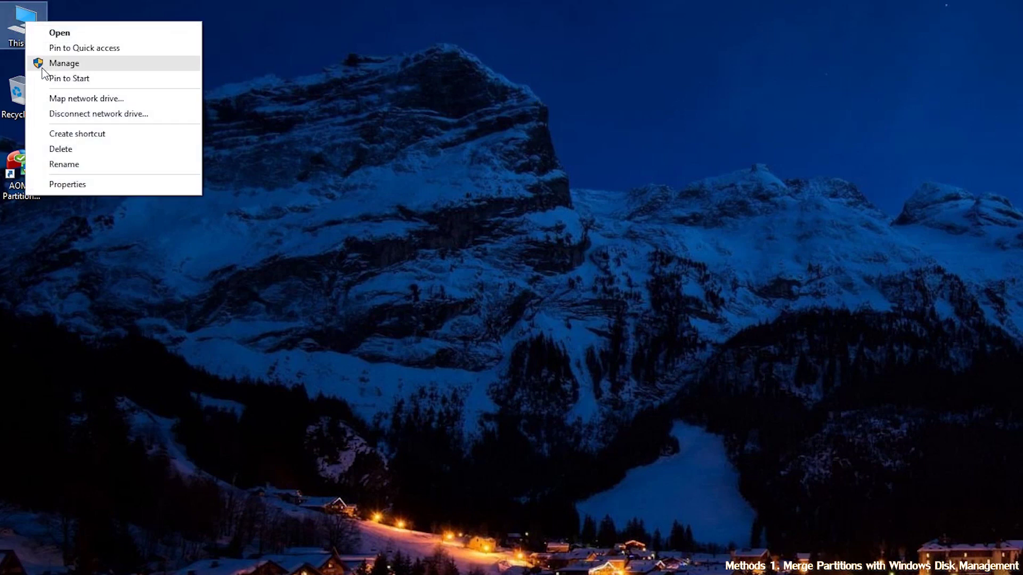
click(69, 65)
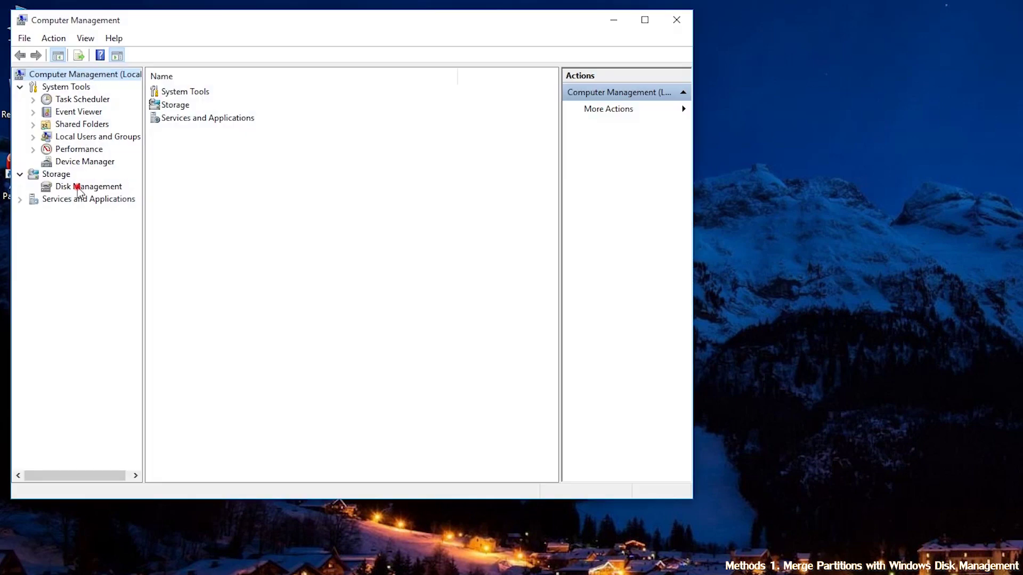
click(79, 187)
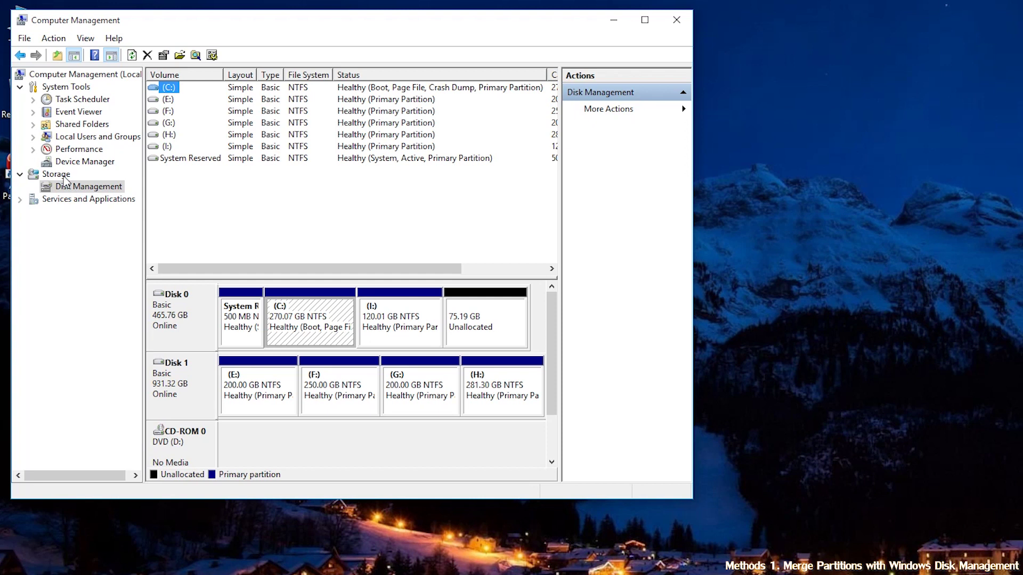
Step: Delete the I: volume, leaving 195.20 GB unallocated beside C:
right_click(390, 324)
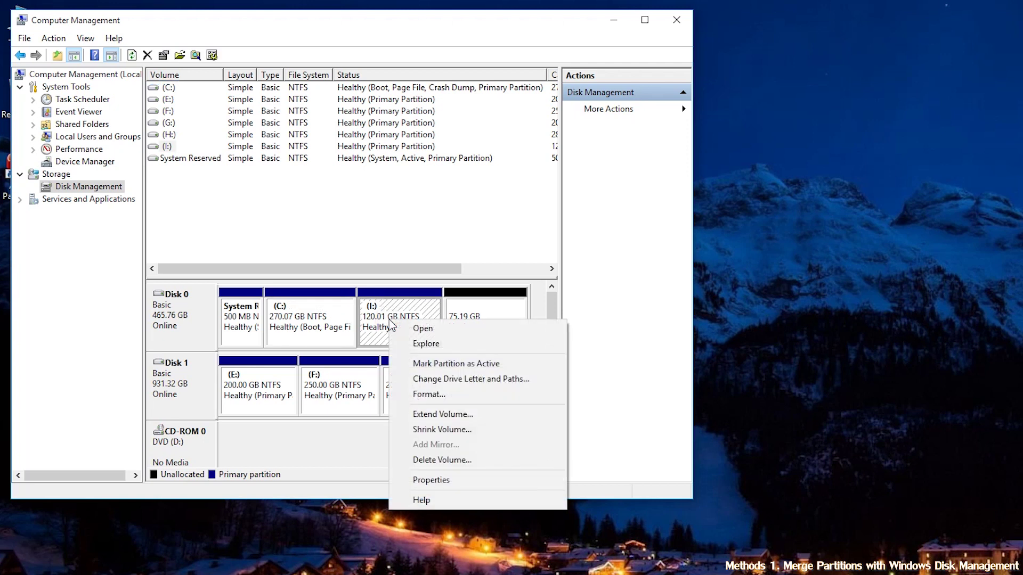
click(445, 460)
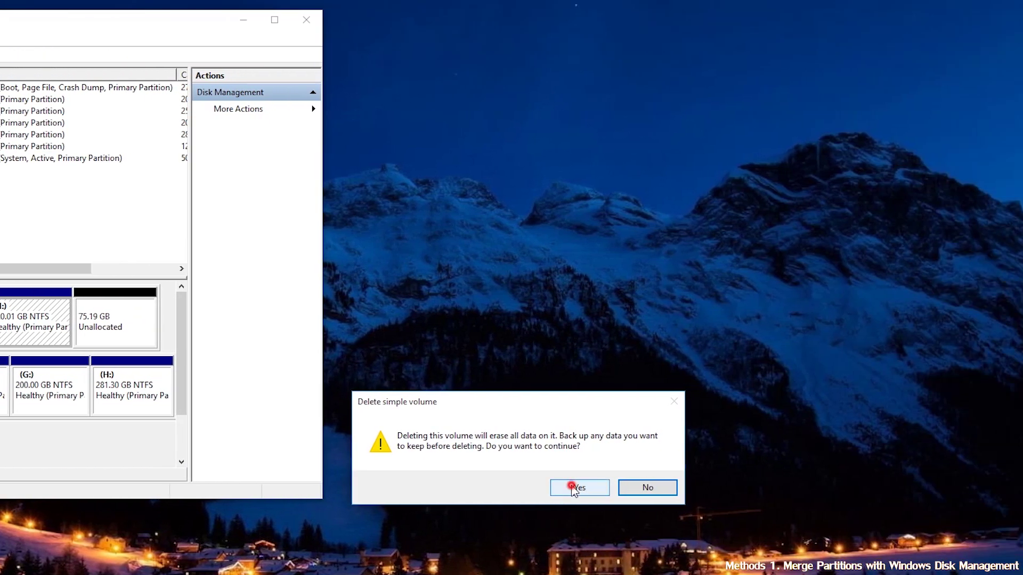
click(572, 487)
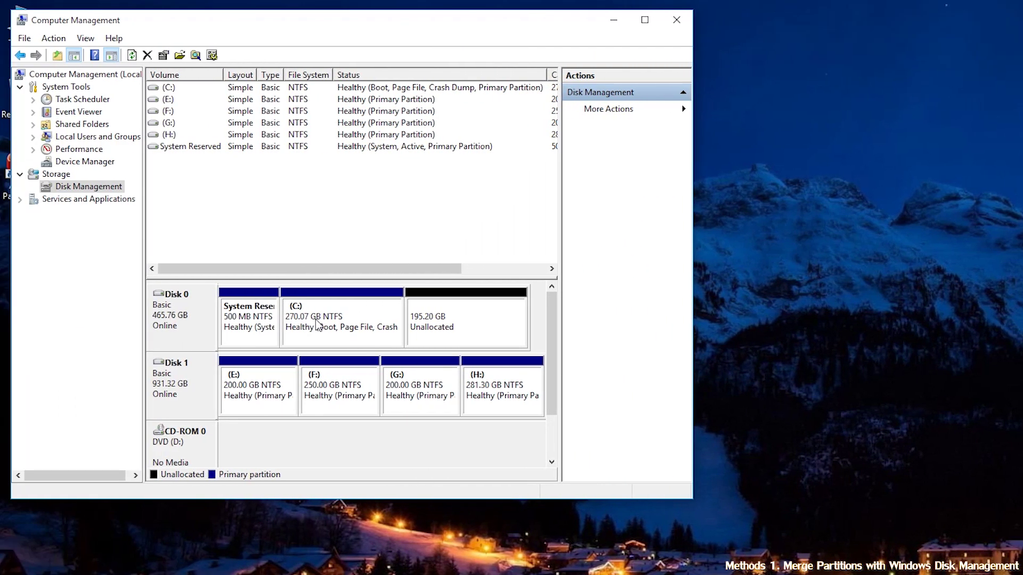
Step: Extend C: with all available unallocated space to reach 465.27 GB
right_click(322, 312)
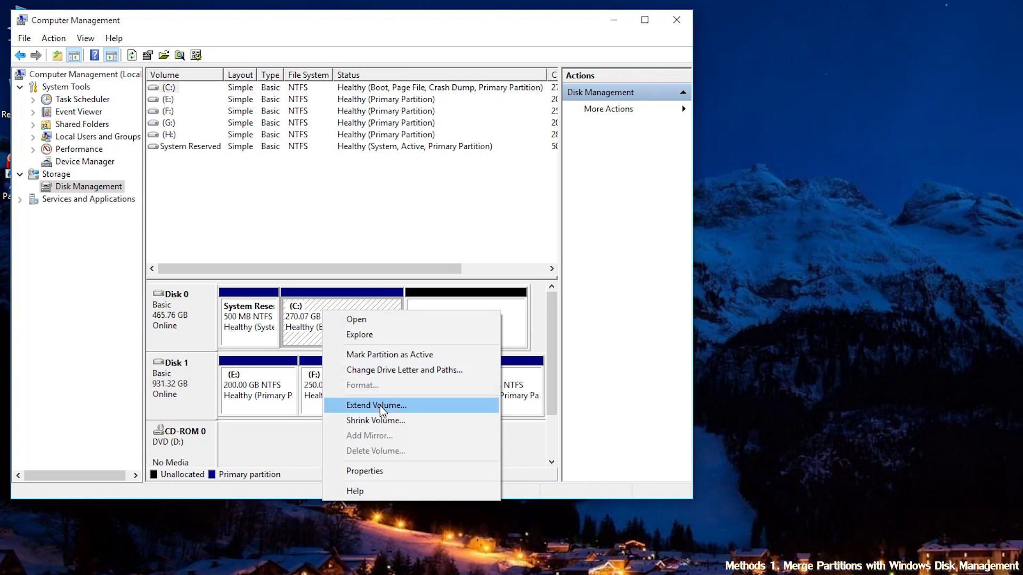
click(381, 406)
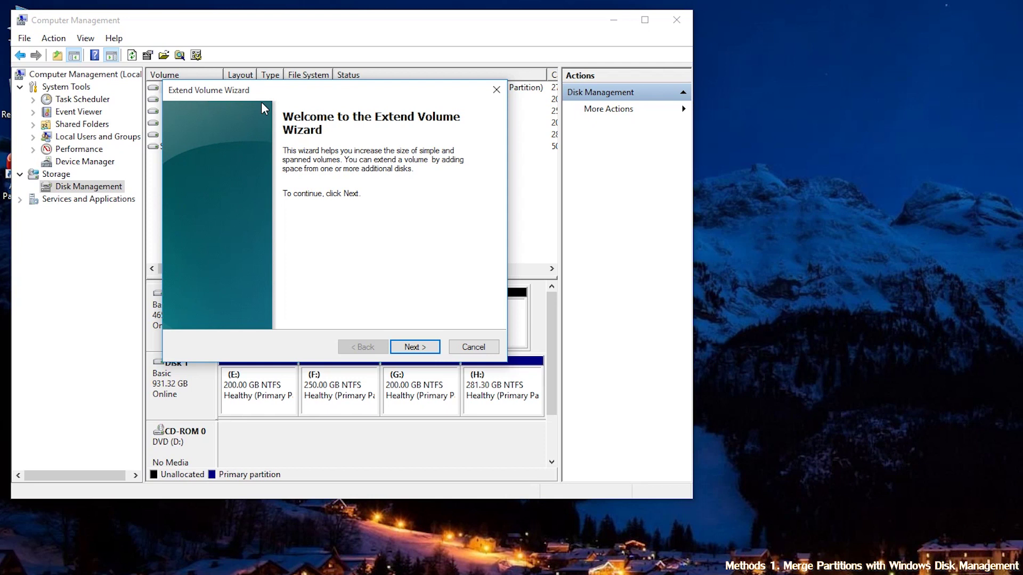
click(407, 350)
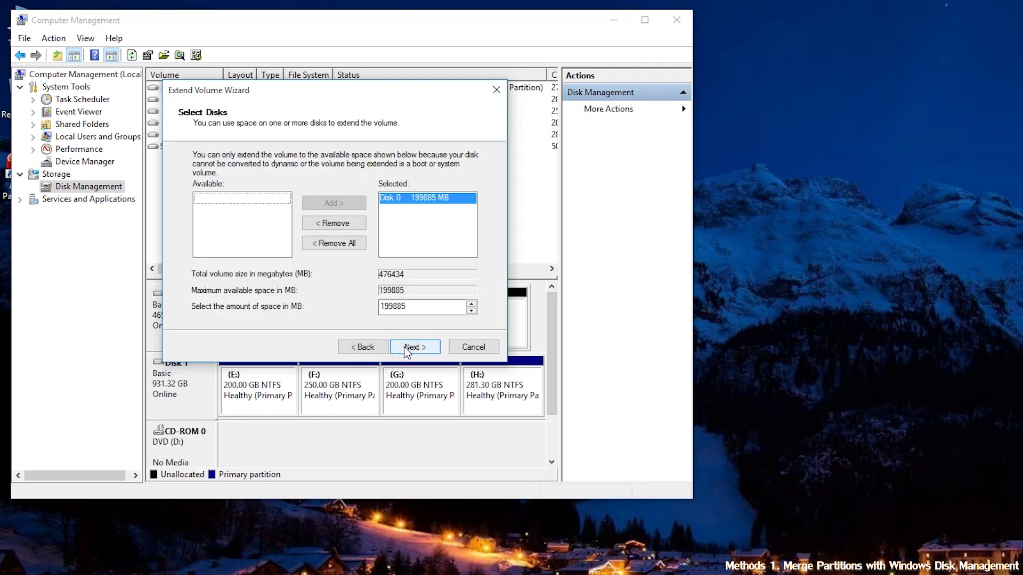
click(407, 351)
click(406, 349)
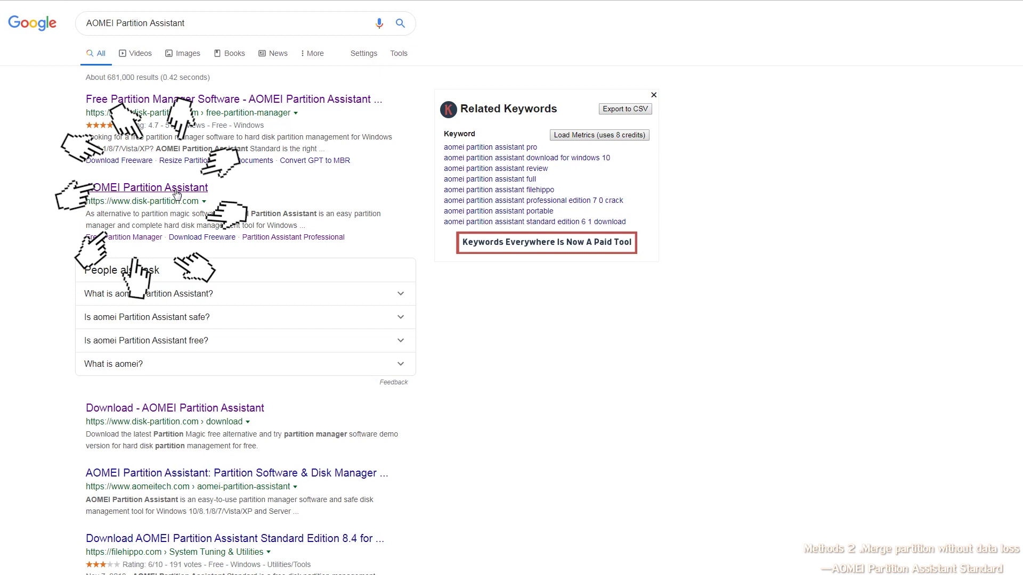
Step: Follow the AOMEI Partition Assistant search result to launch the tool
click(177, 193)
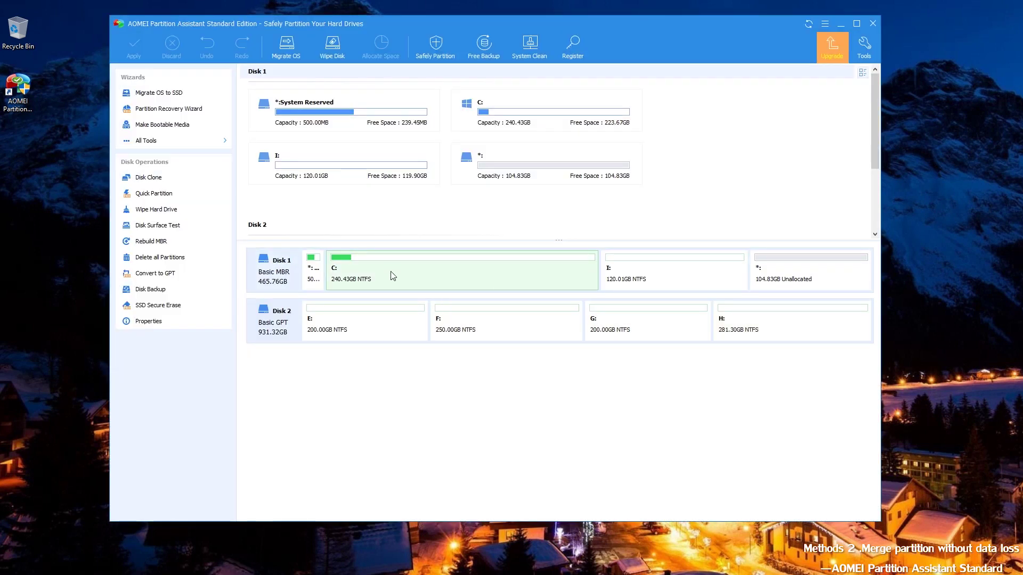
Step: Queue a Merge Partitions of I: into C:, making C: 360.44 GB pending
right_click(372, 270)
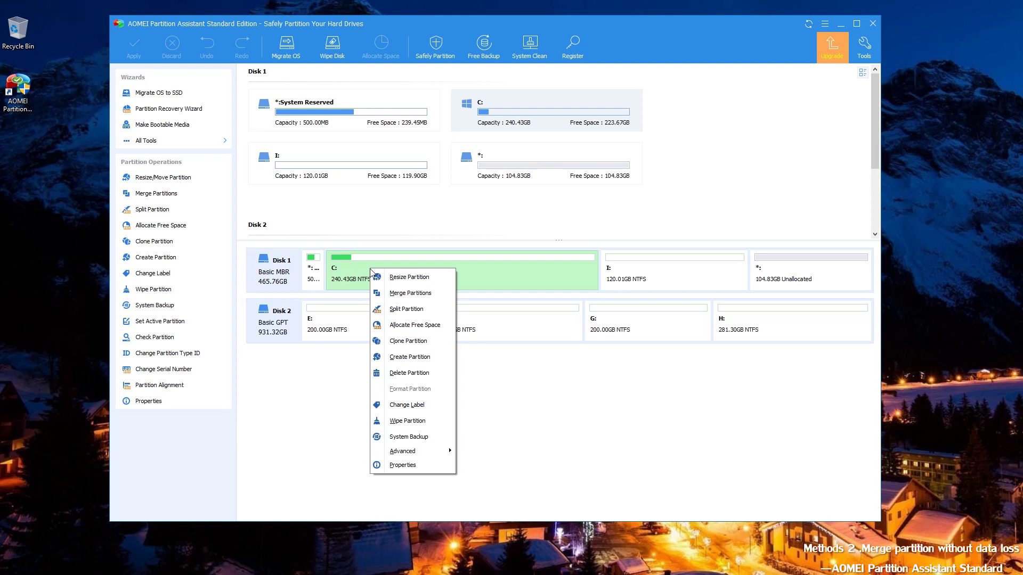
click(428, 297)
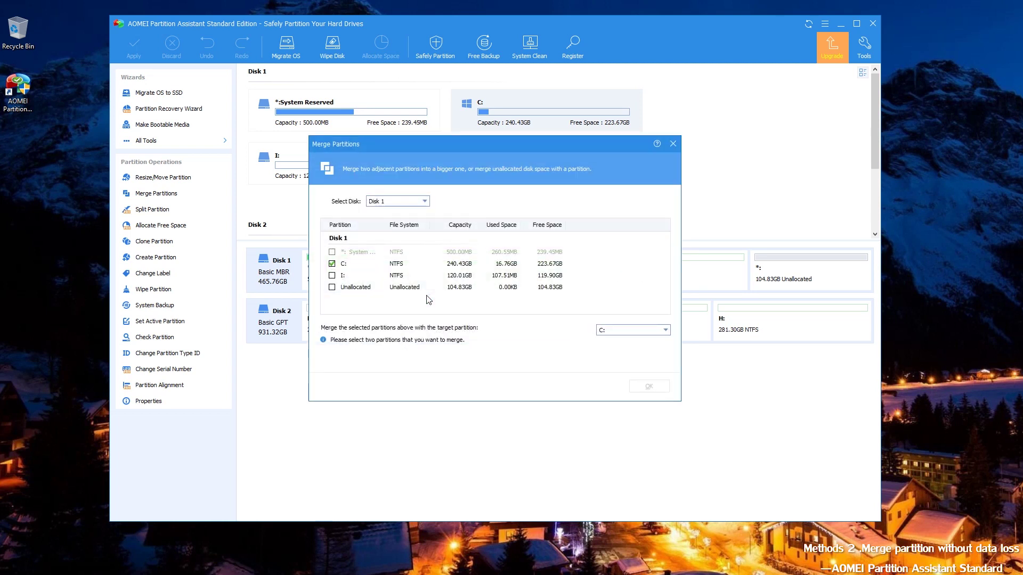
click(342, 277)
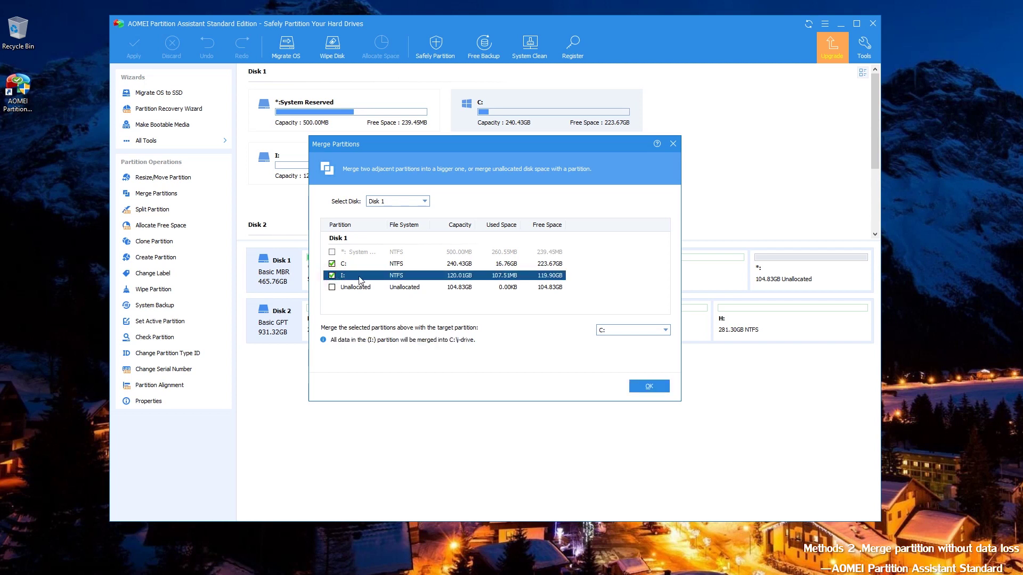
click(650, 388)
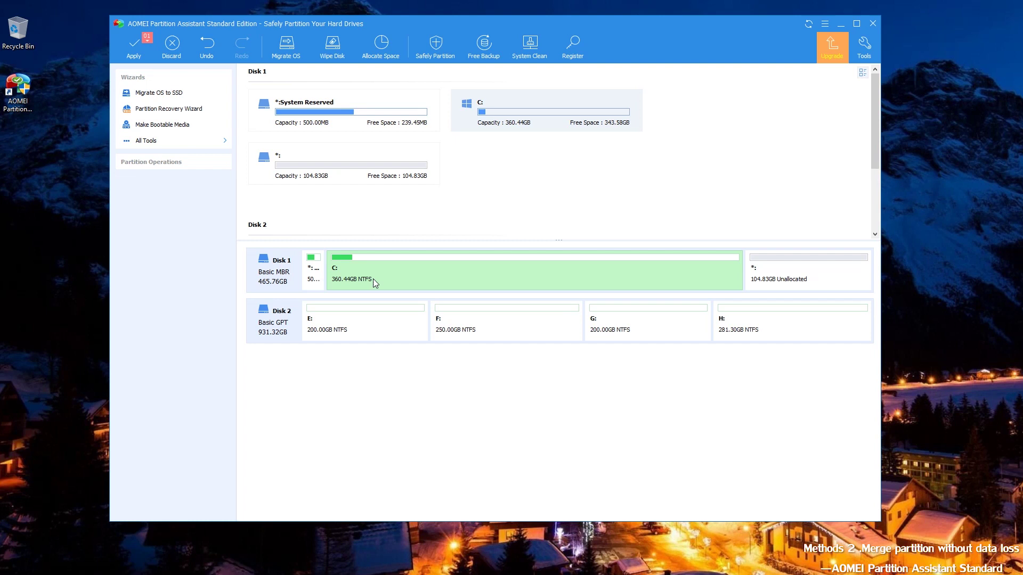
Step: Apply and confirm the pending merge, then dismiss the success message
click(142, 52)
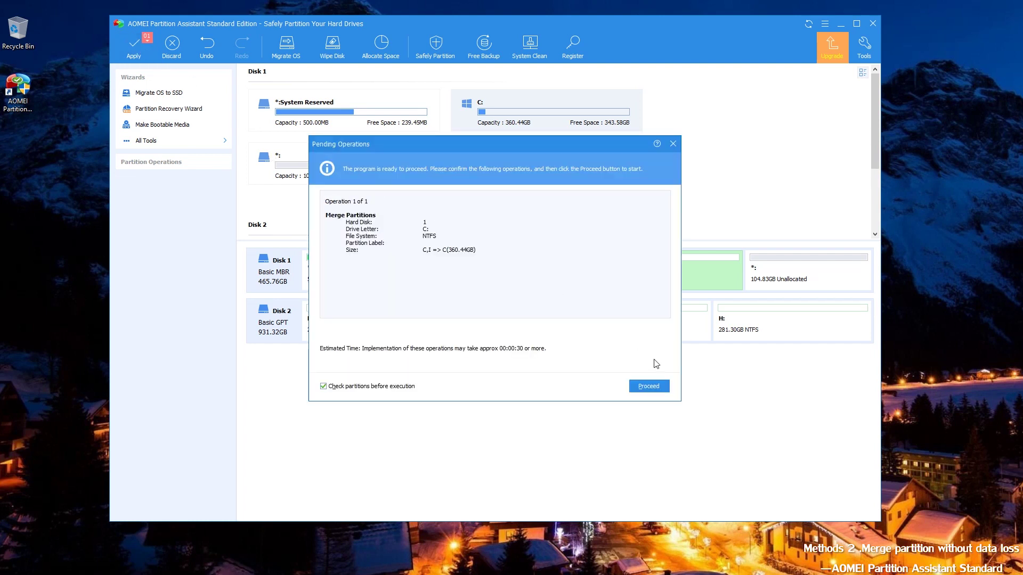
click(654, 392)
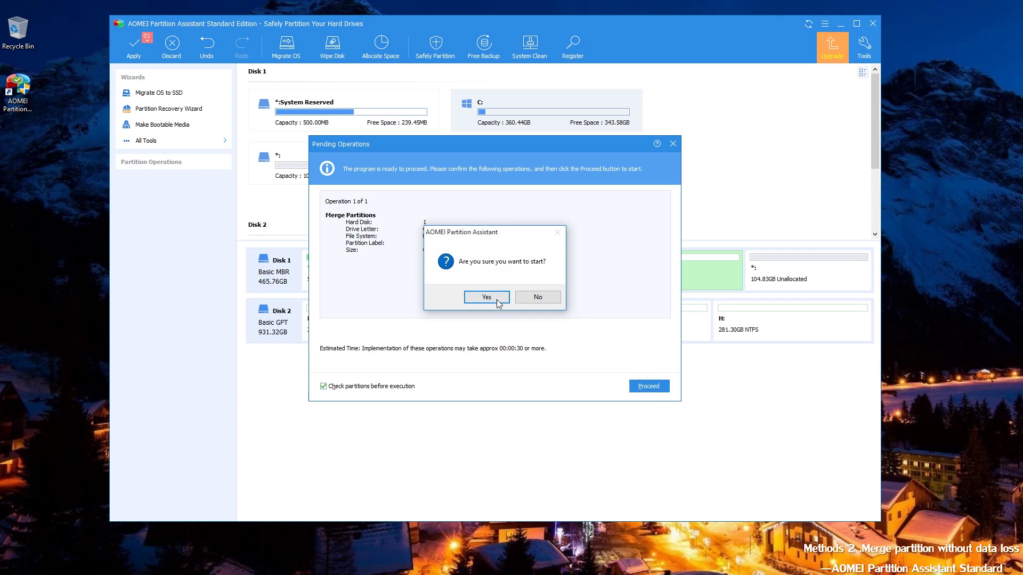
click(495, 300)
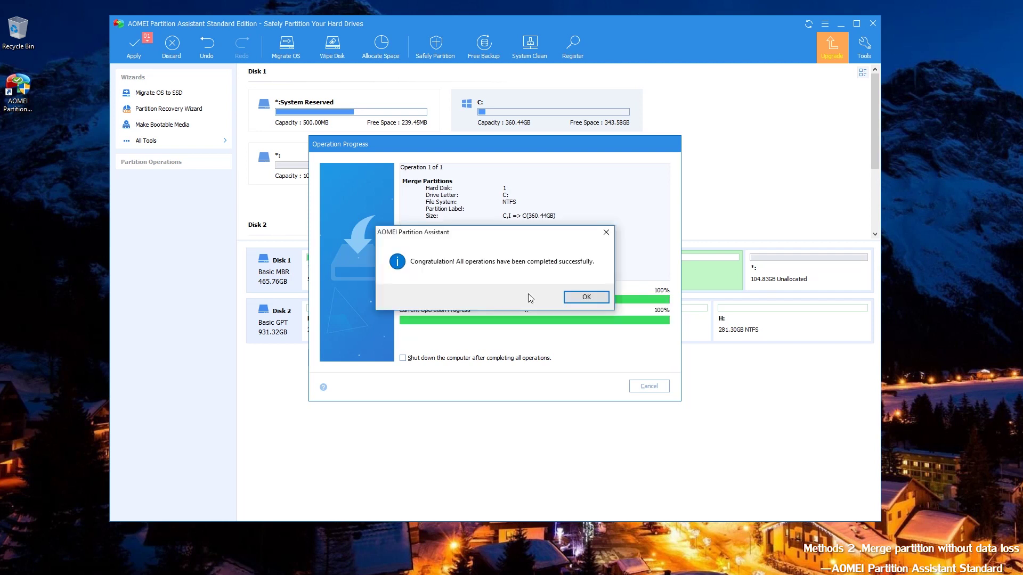
click(585, 297)
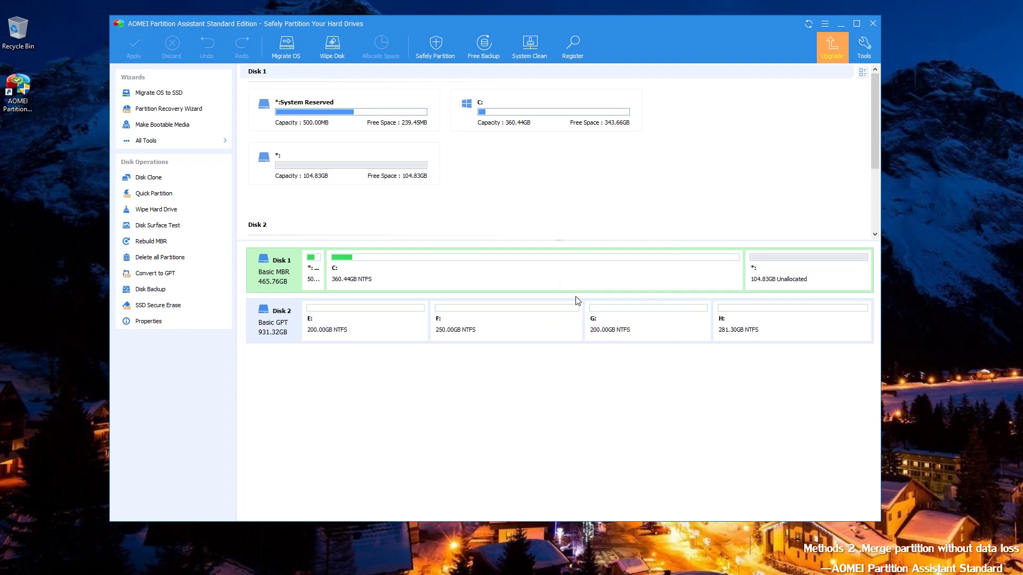